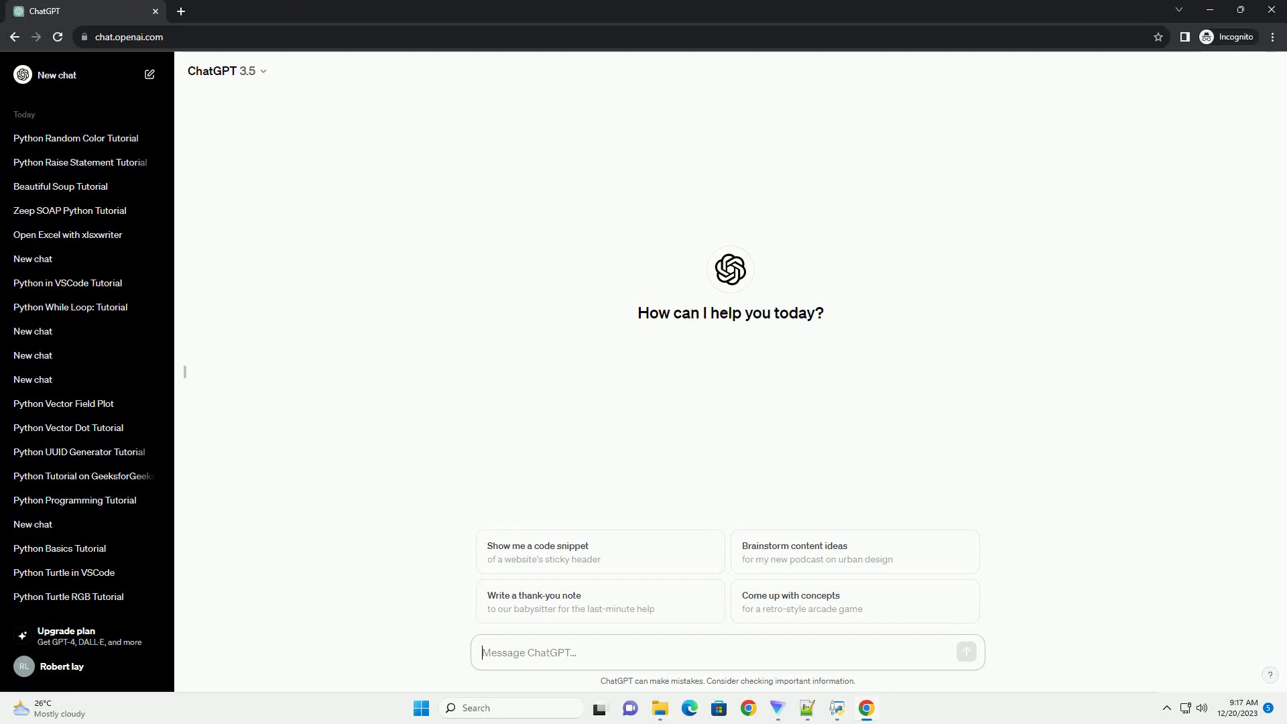
Paste and send the prompt asking for a Python random-string tutorial with code examples.
type("write an informative tutorial about random string in python with code example")
key("Return")
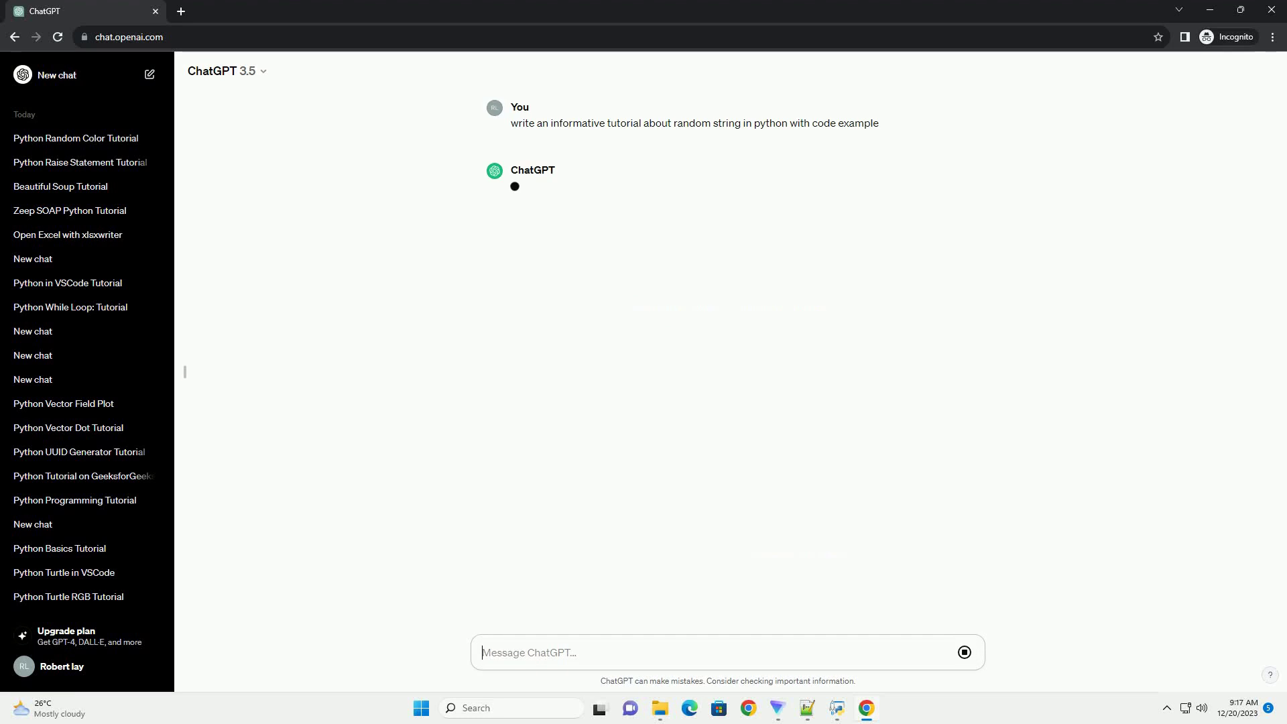